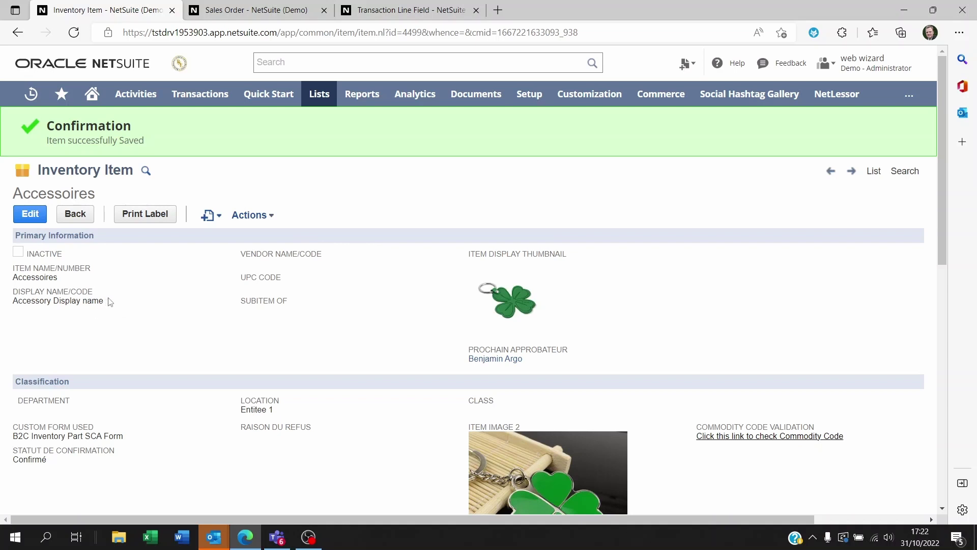
- Select the Accessoires item's Display Name and Item Name values to compare them
mouse_move(110, 301)
left_mouse_down()
mouse_move(13, 302)
mouse_move(98, 300)
left_mouse_up()
left_click_drag(65, 281, 33, 277)
left_click(128, 279)
- Choose Accessoires as the item on the sales order's item line
left_click(256, 12)
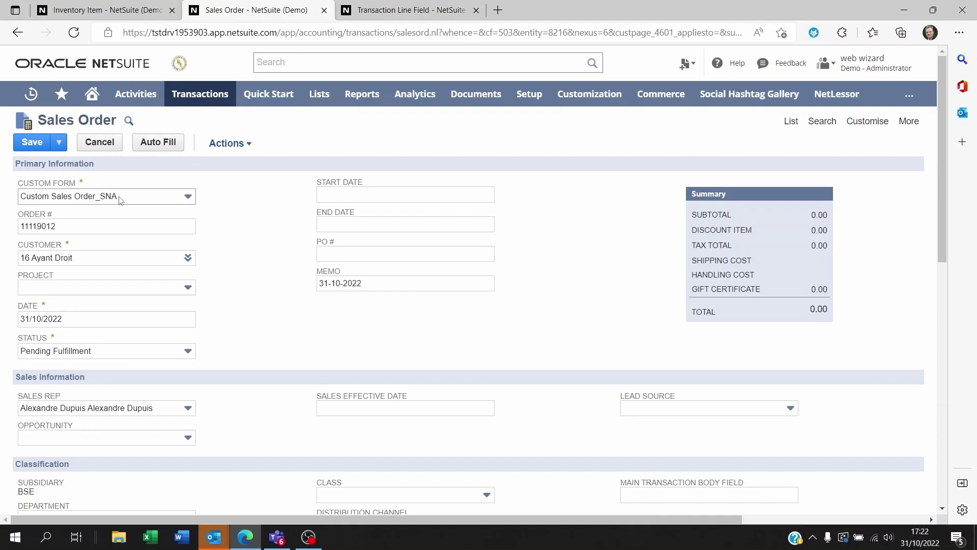
scroll(252, 332, "down", 10)
scroll(251, 331, "down", 3)
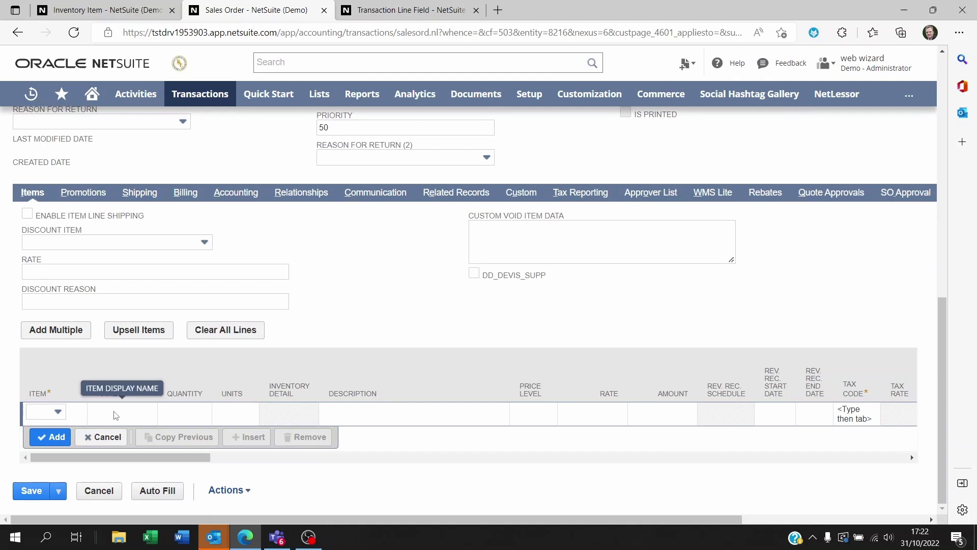
left_click(58, 412)
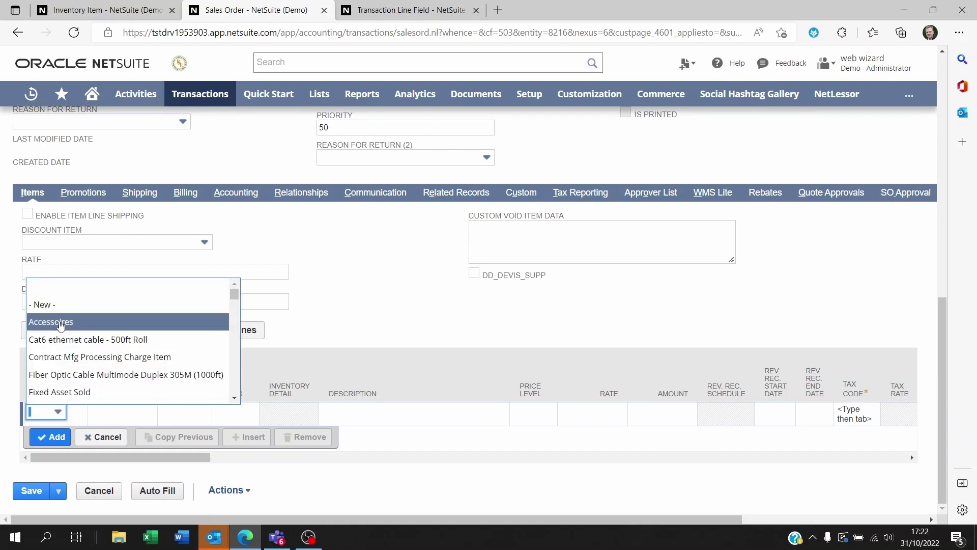
left_click(60, 322)
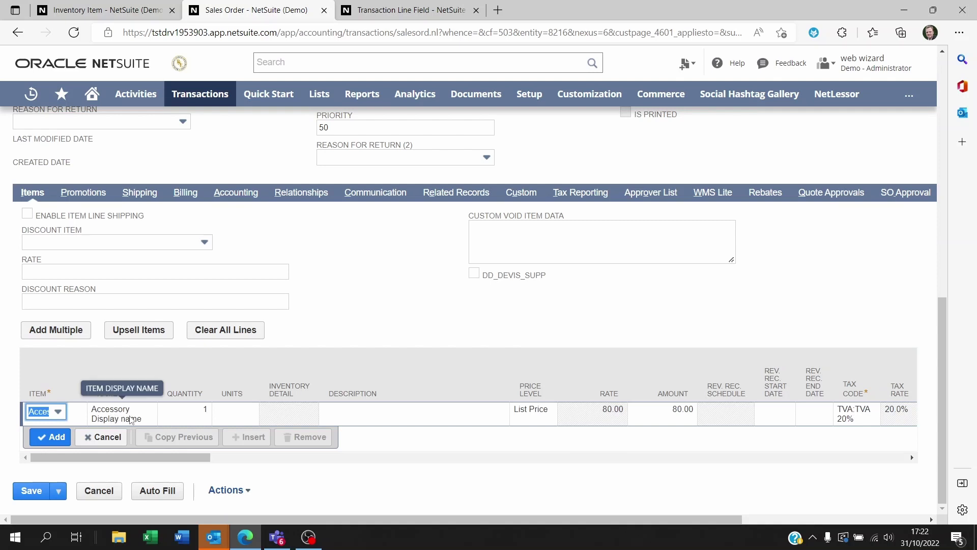
- Compare the line's display name with the Accessoires record, then return to the order's top
key("ctrl+shift+Tab")
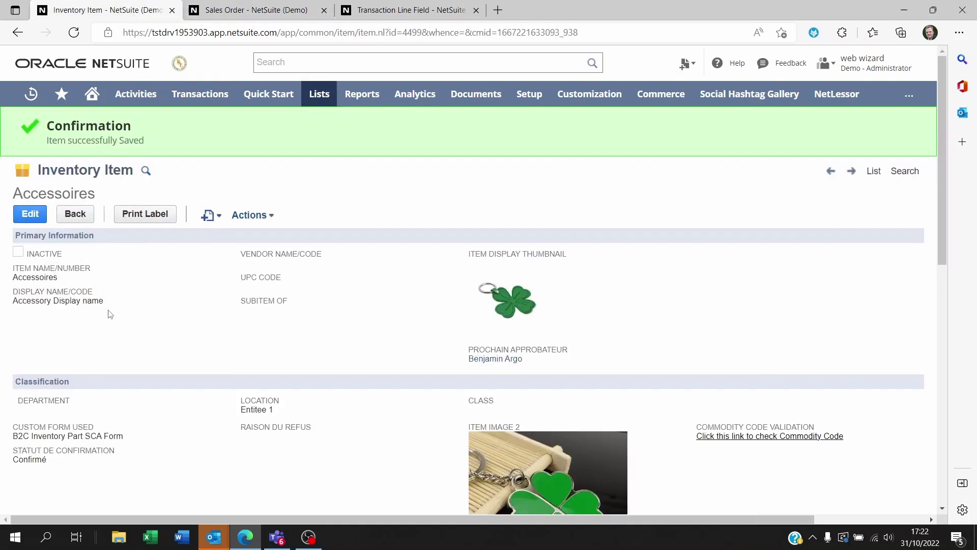
left_click_drag(104, 302, 66, 302)
left_click(73, 326)
left_click(252, 9)
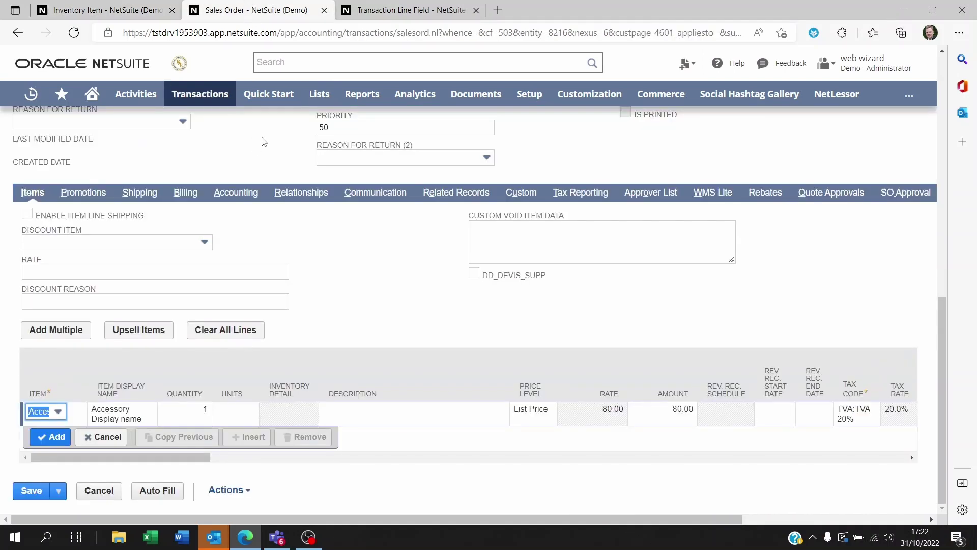
key("F5")
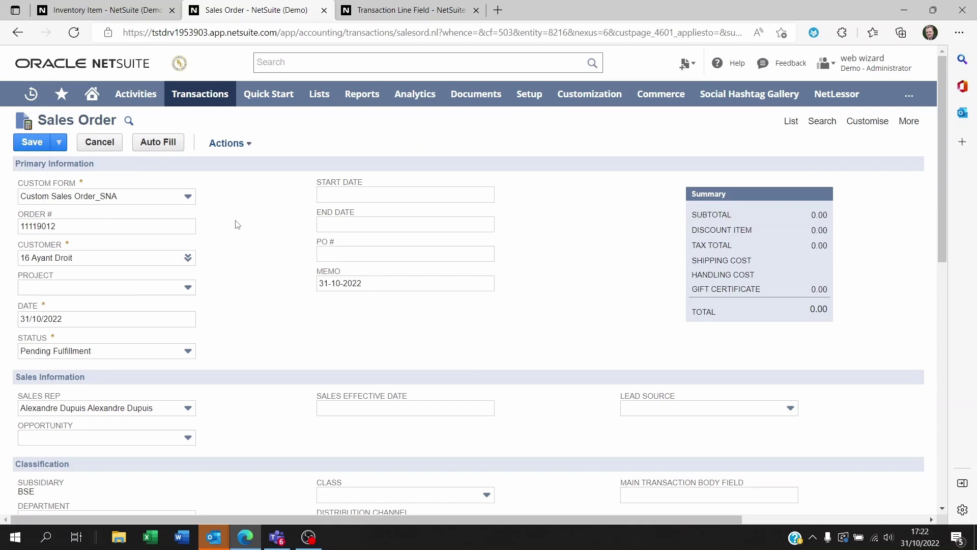
scroll(265, 269, "down", 15)
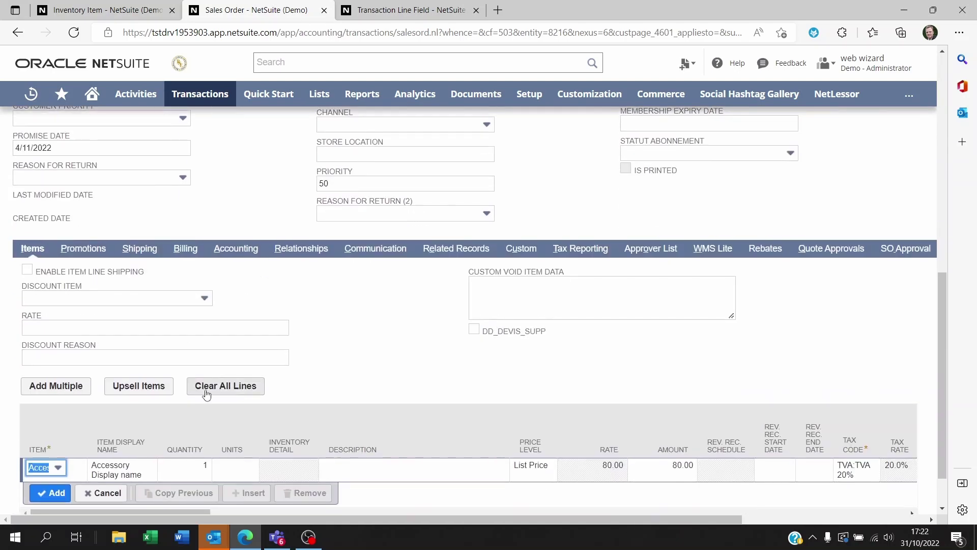
scroll(391, 383, "up", 15)
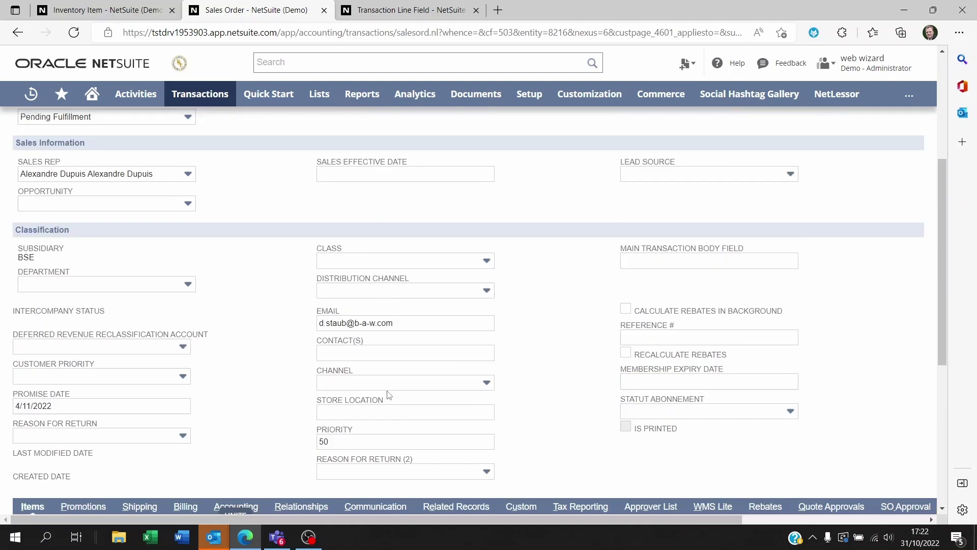
scroll(389, 377, "up", 2)
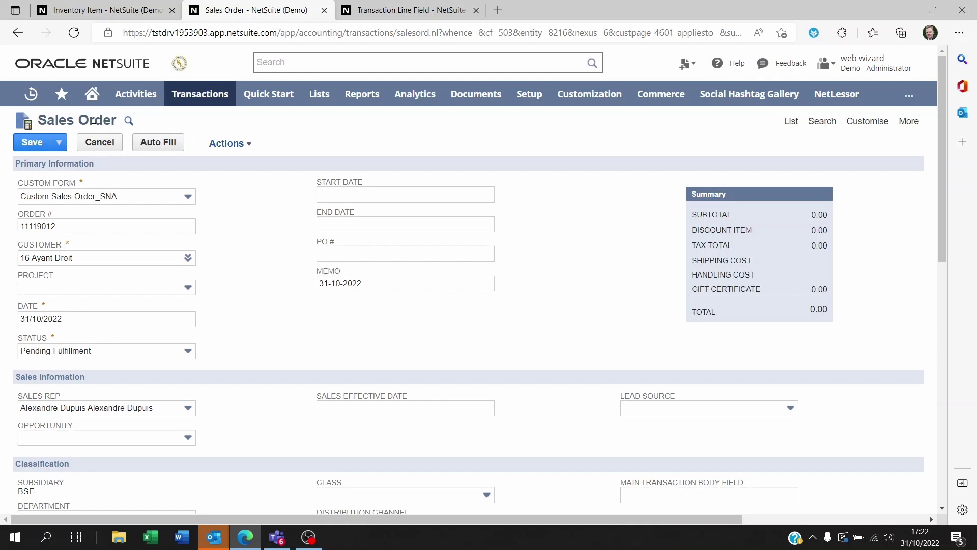
- Browse the Customization > Lists, Records, & Fields > Transaction Line Fields menu
mouse_move(866, 129)
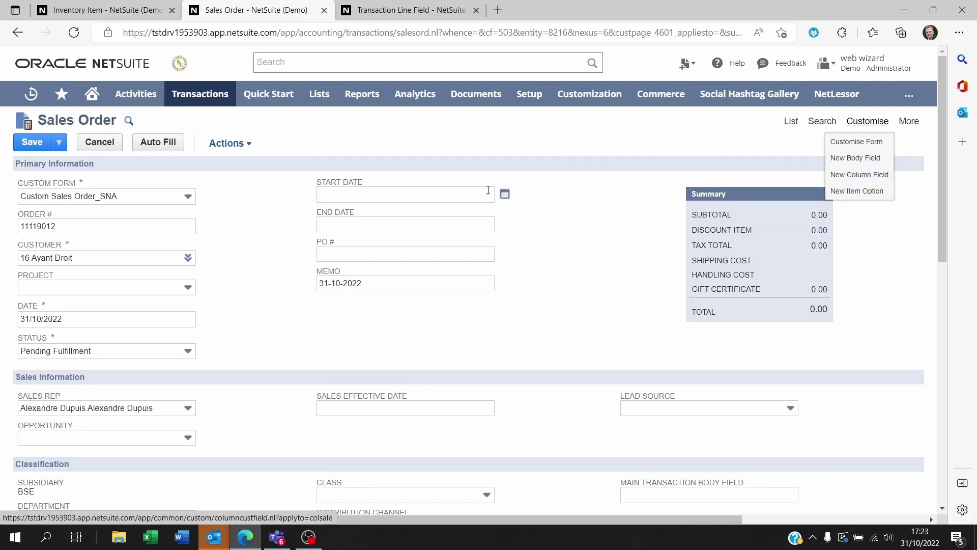
mouse_move(606, 104)
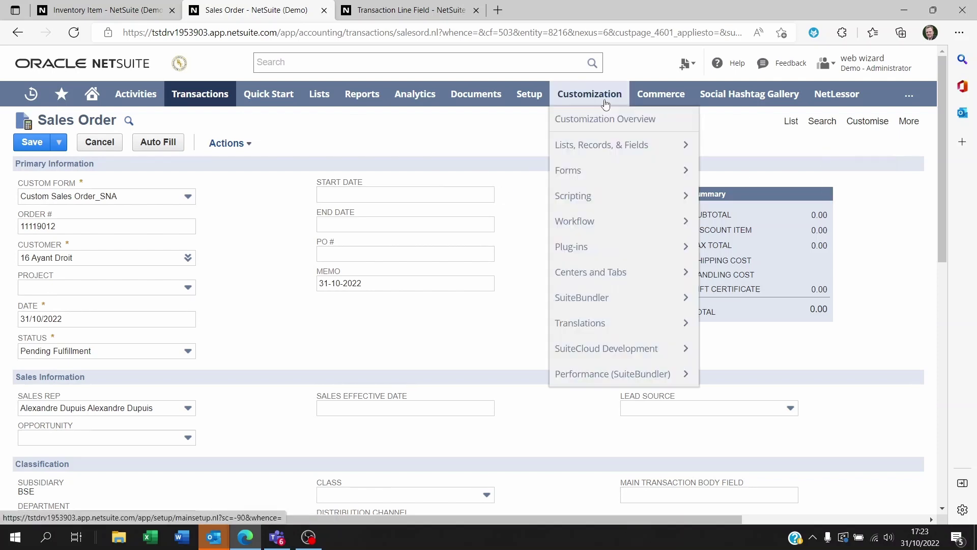
mouse_move(603, 152)
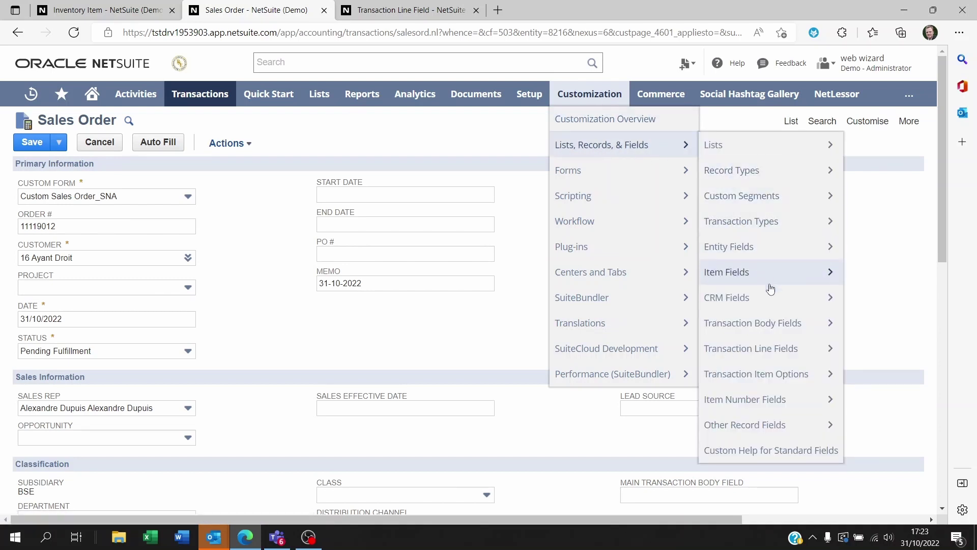
mouse_move(757, 358)
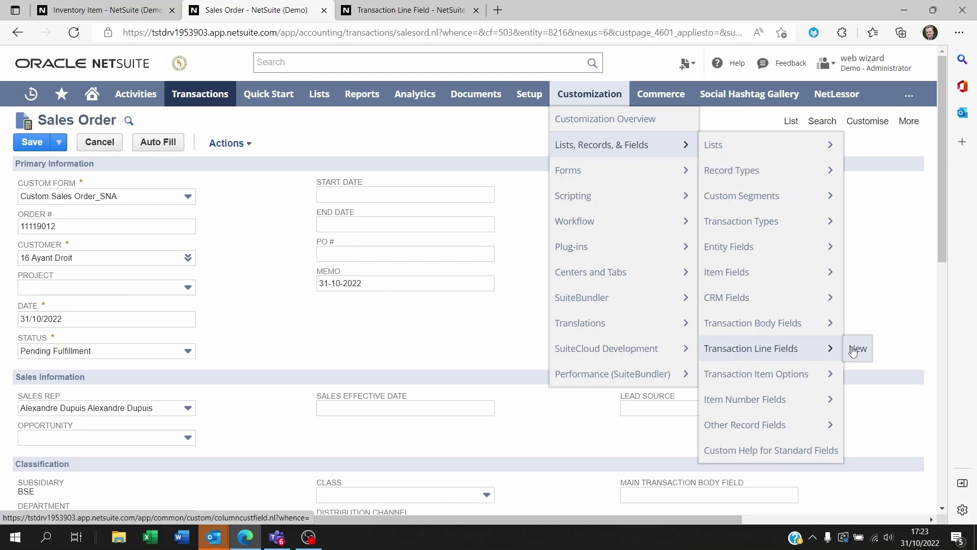
- Dismiss the spelling suggestions on the Item display name field's label
left_click(414, 11)
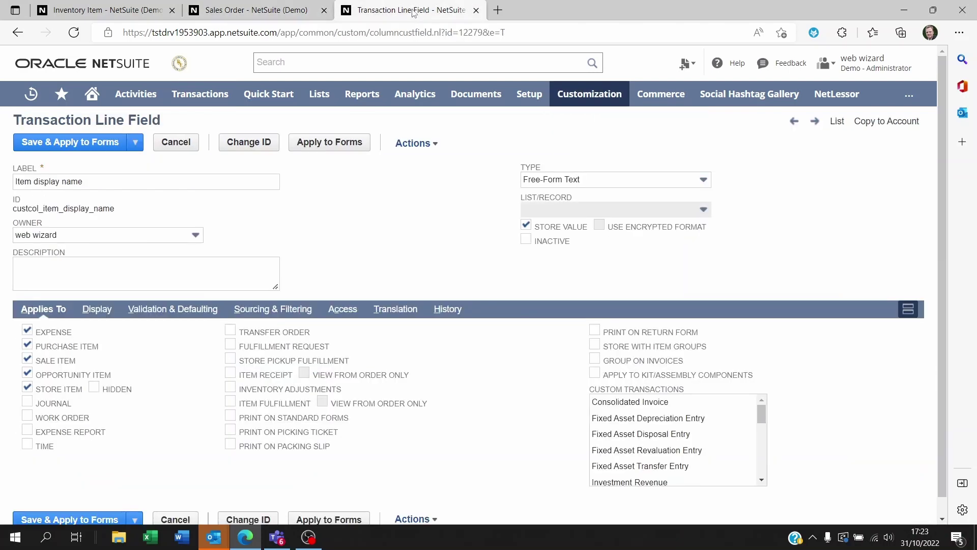
left_click(93, 181)
right_click(93, 182)
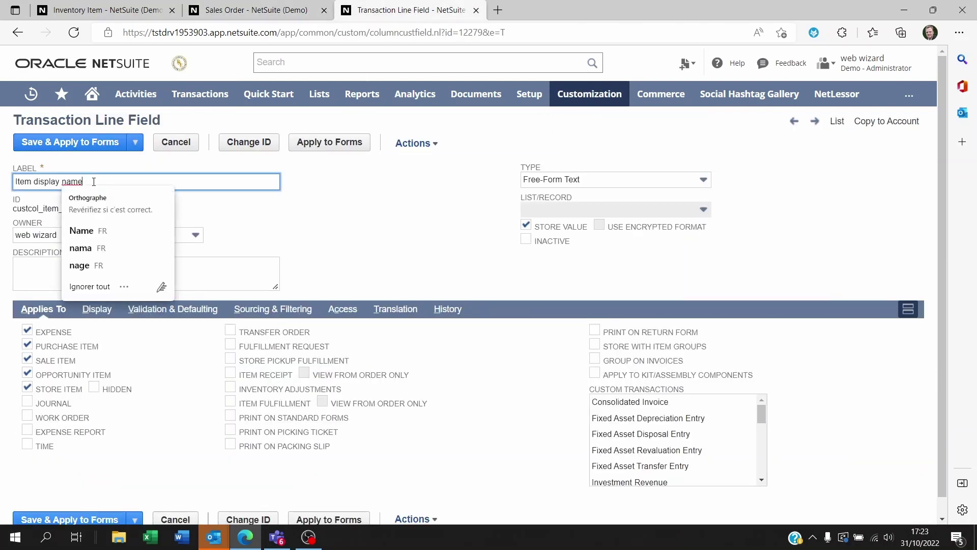
left_click(364, 224)
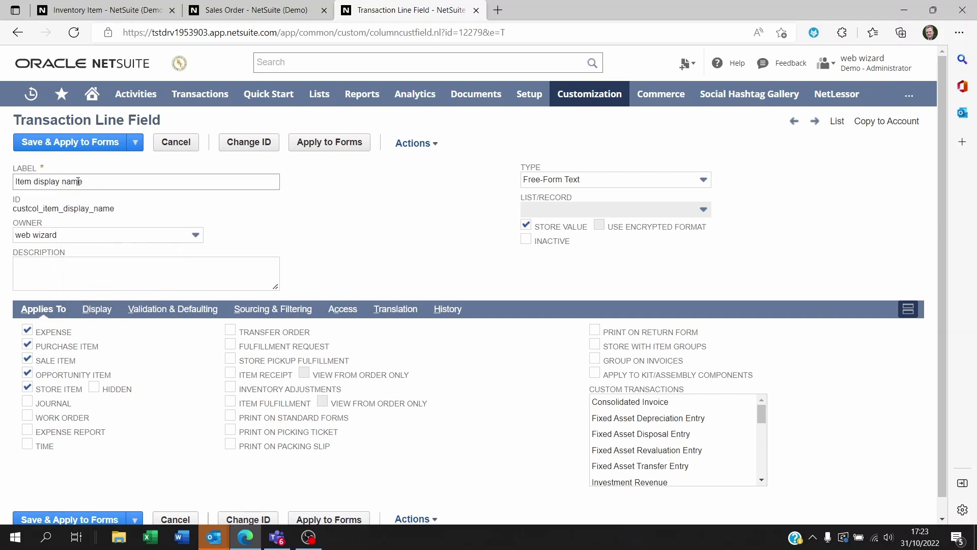
- Stop applying the field to Expense and Purchase Item lines and view its Display settings
left_click(27, 332)
left_click(28, 345)
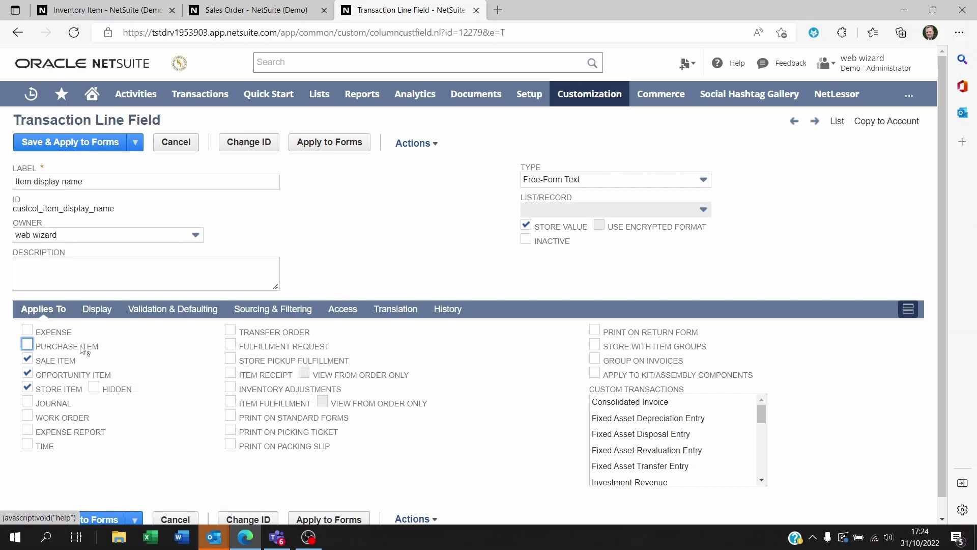
left_click(97, 312)
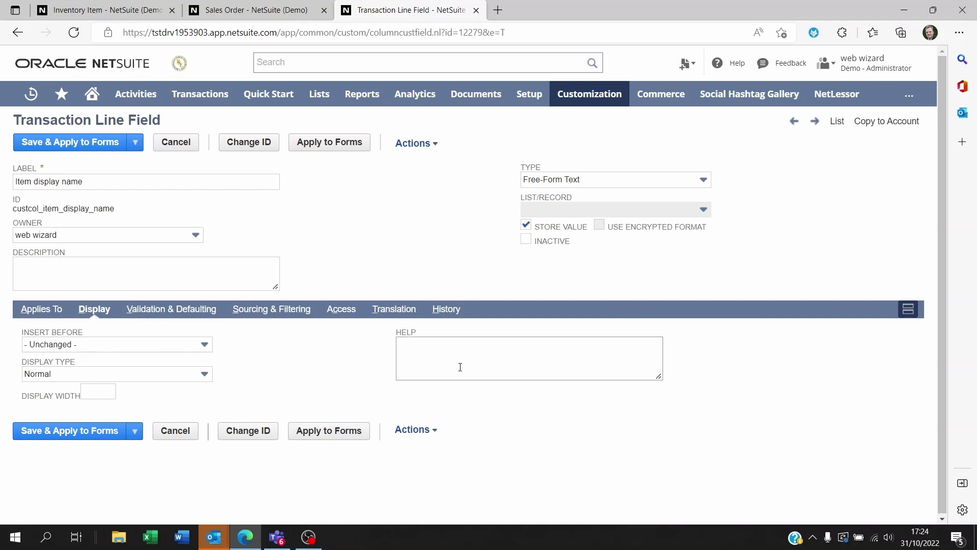
- Review the field's Validation & Defaulting settings, leaving Mandatory unticked
left_click(459, 347)
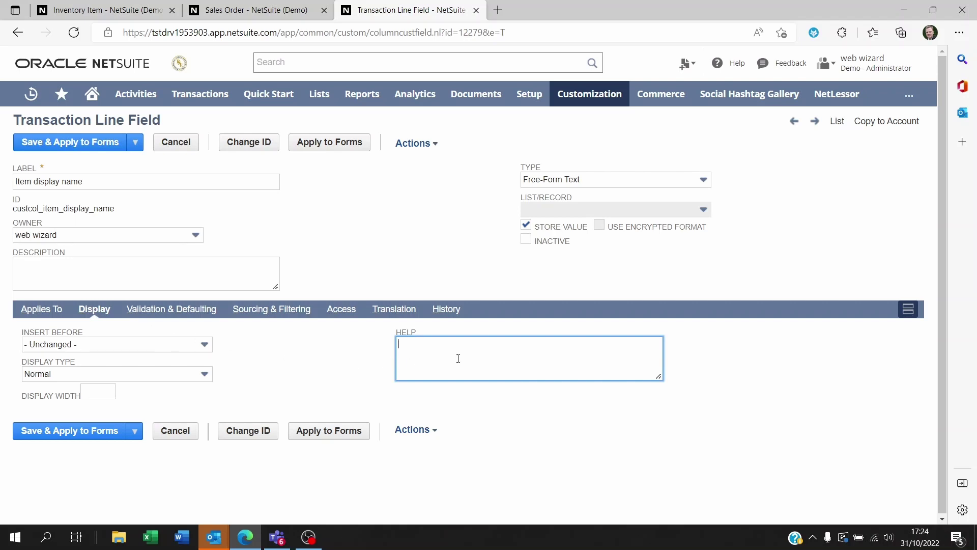
left_click(168, 310)
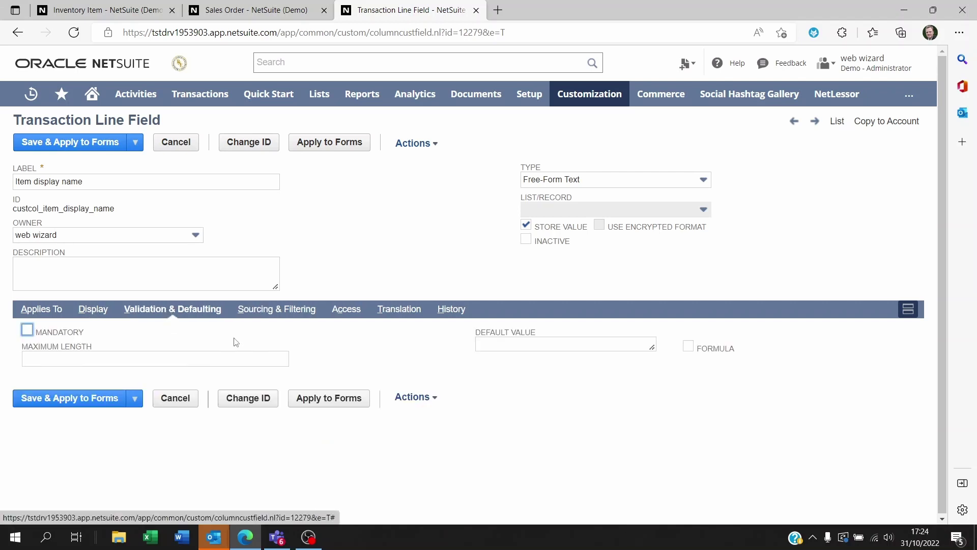
left_click(27, 331)
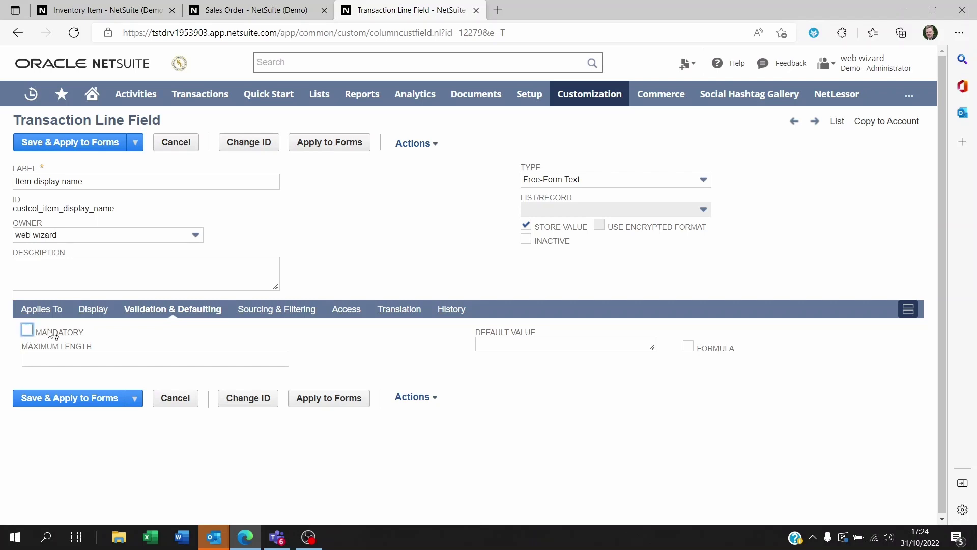
- Keep Source List as Item and Source From as Display Name under Sourcing & Filtering
left_click(287, 311)
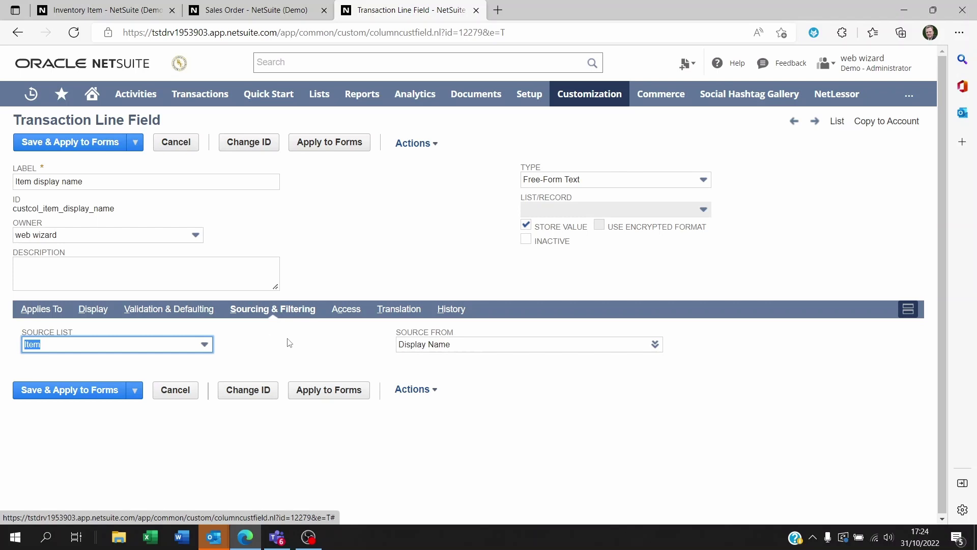
left_click(290, 343)
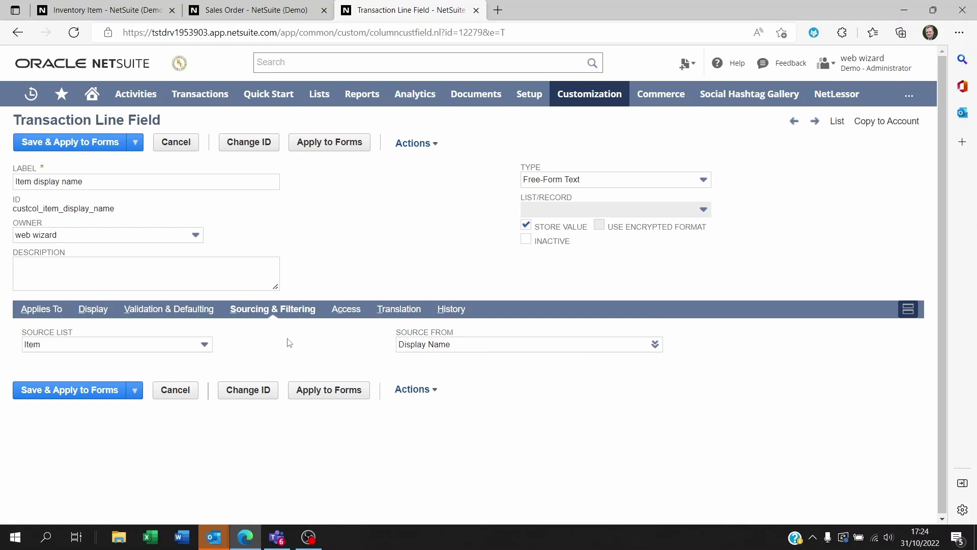
left_click(113, 351)
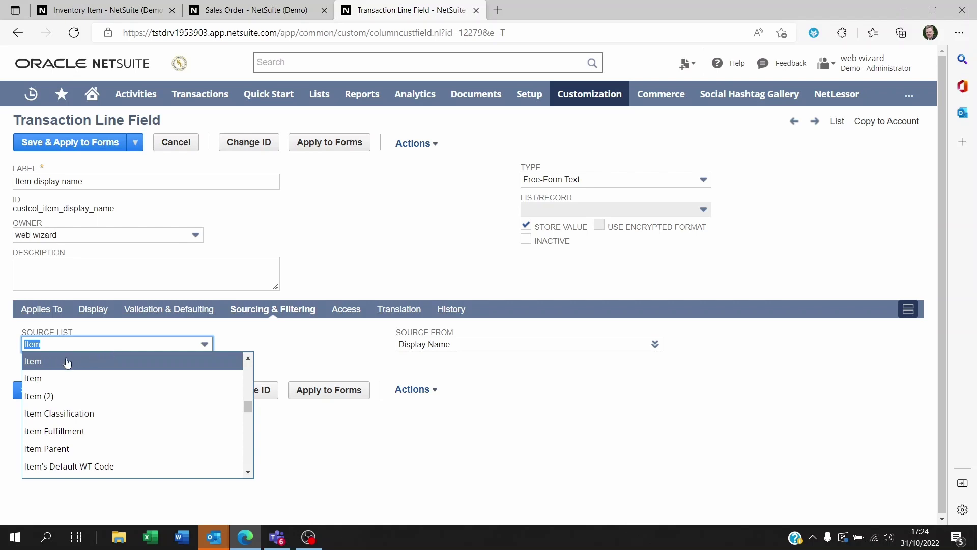
left_click(298, 346)
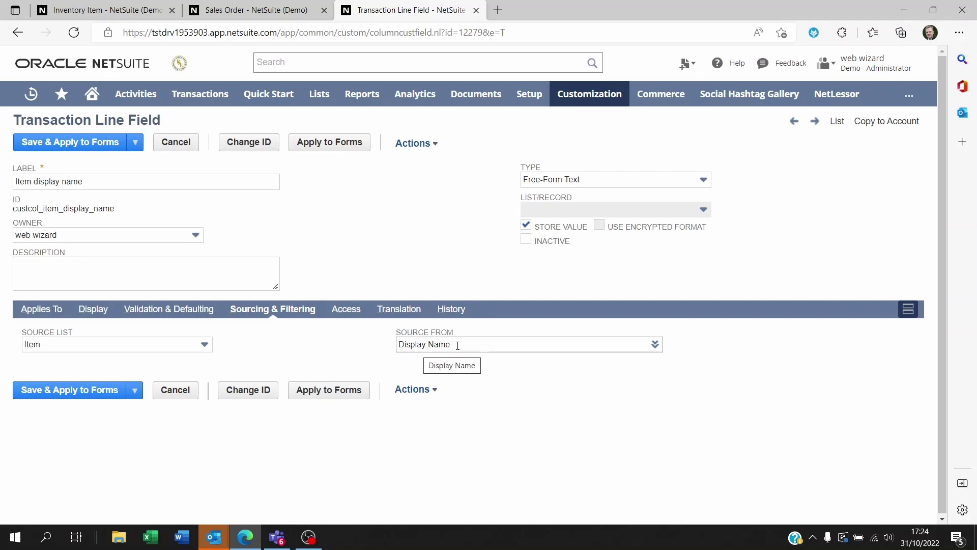
left_click_drag(458, 345, 399, 346)
left_click(355, 359)
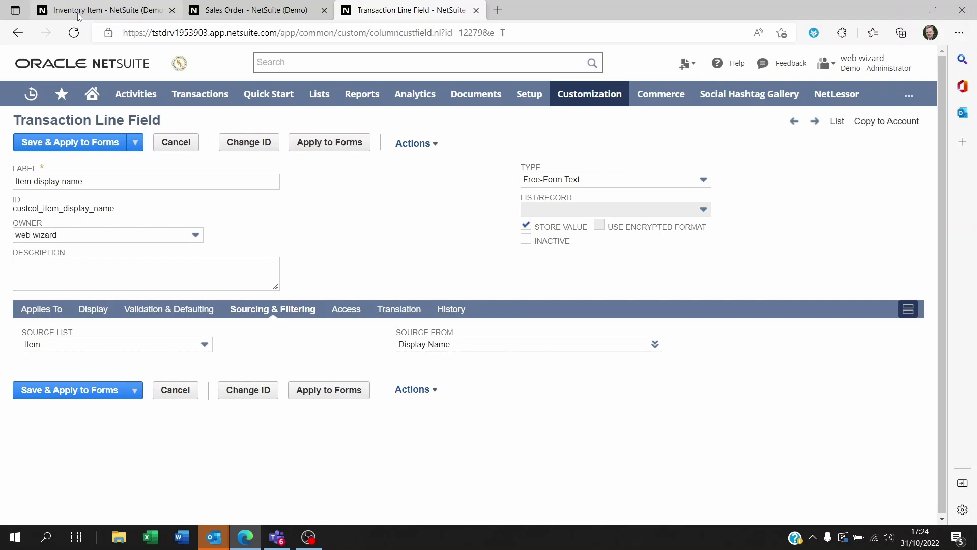
- Cross-check the Accessoires display name, then Save & Apply to Forms for the line field
left_click(104, 10)
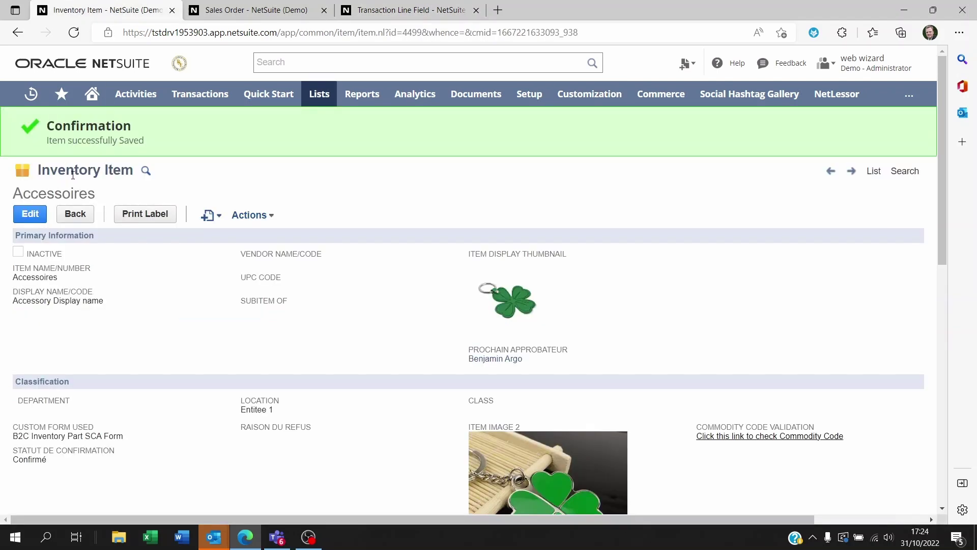
left_click_drag(105, 301, 31, 305)
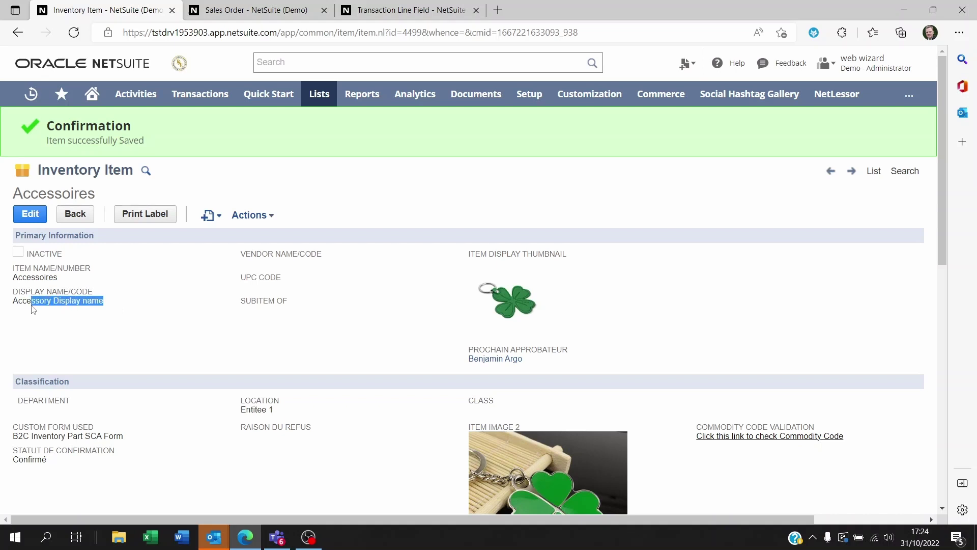
left_click(136, 316)
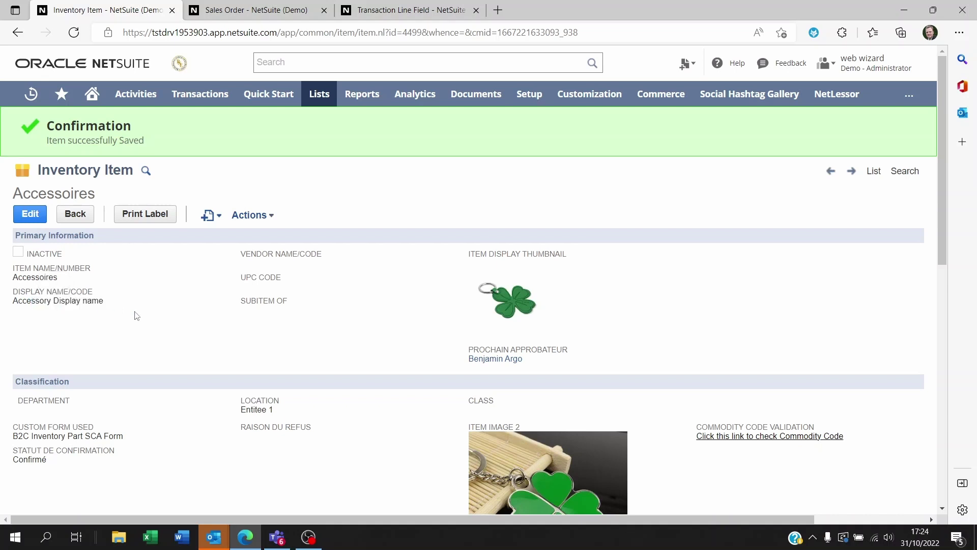
left_click(225, 10)
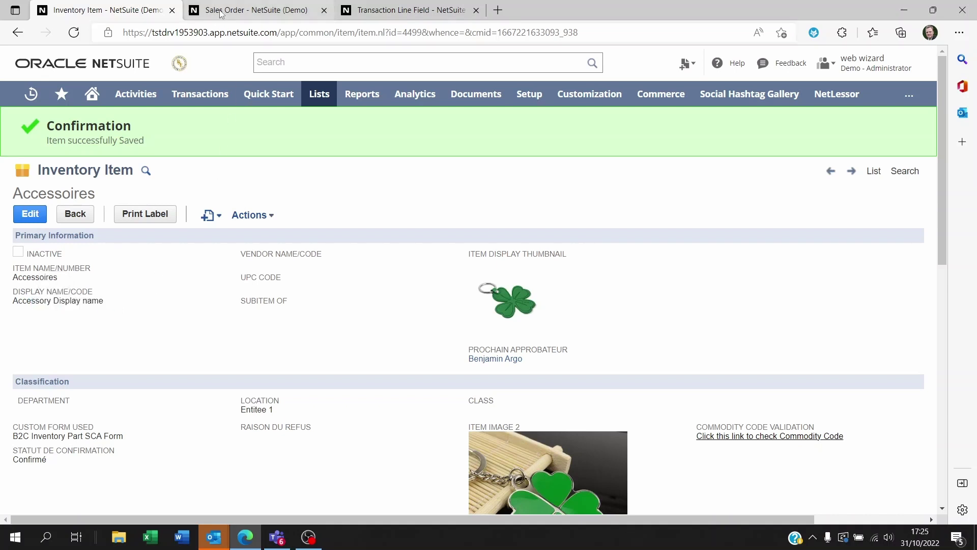
left_click(410, 8)
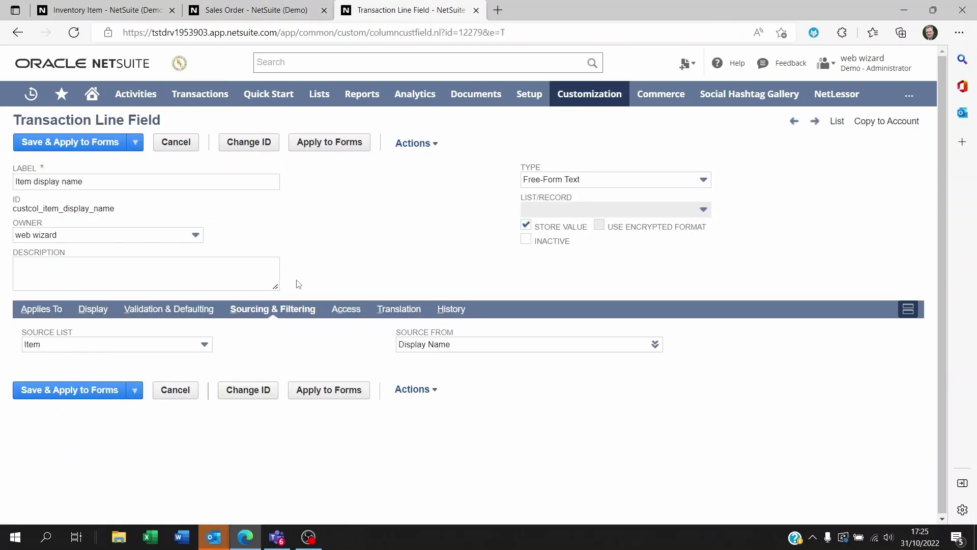
left_click(105, 146)
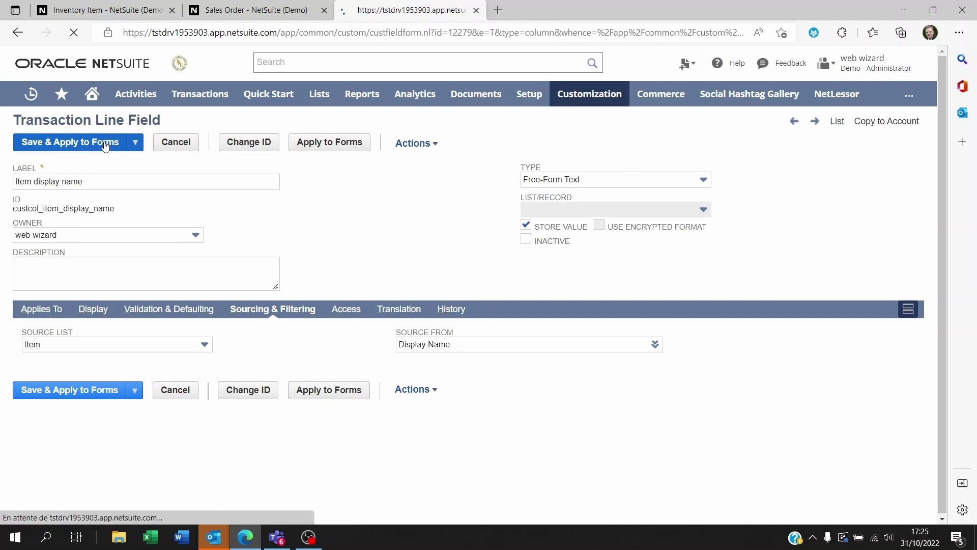
- Untick Show on six vendor bill forms, then Unmark All forms
scroll(356, 326, "down", 4)
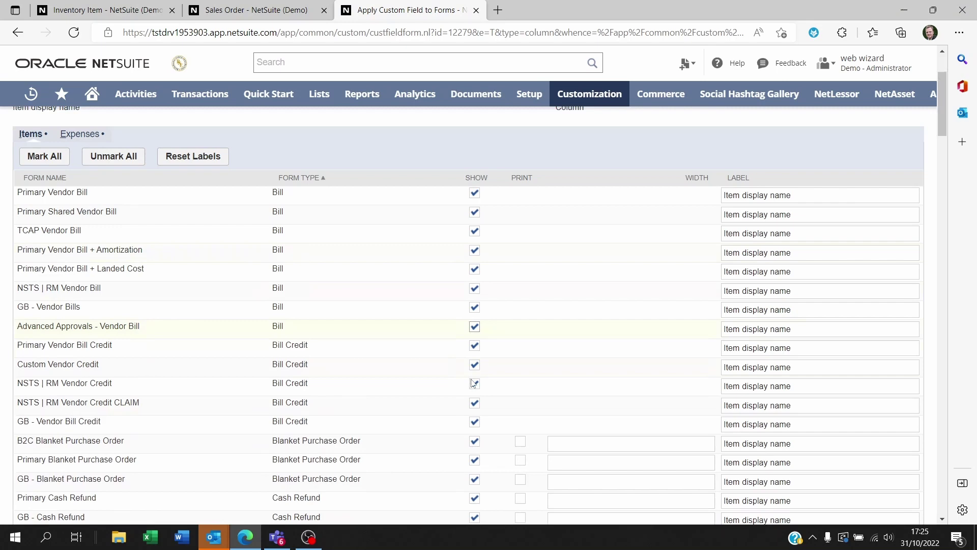
scroll(458, 280, "up", 2)
left_click(475, 242)
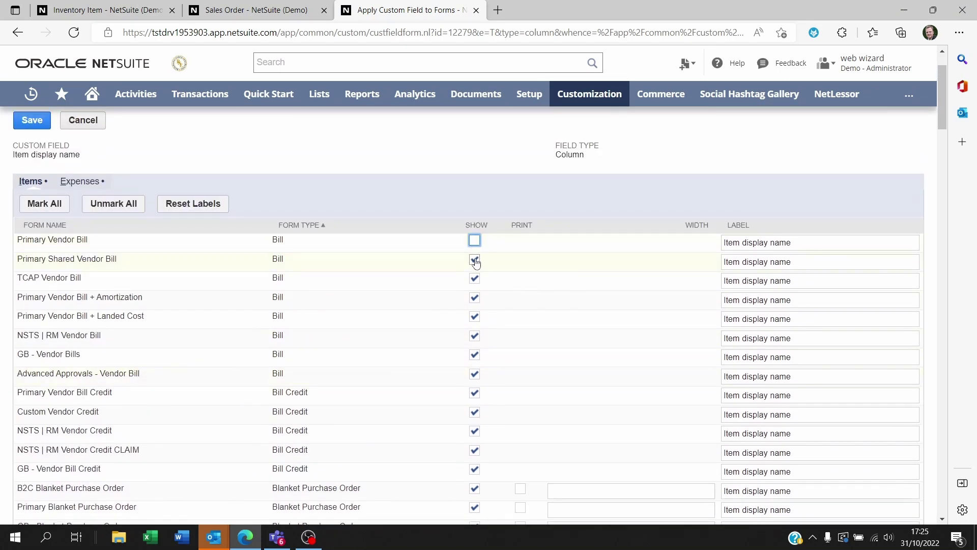
left_click(475, 259)
left_click(475, 278)
left_click(475, 298)
left_click(475, 317)
left_click(475, 336)
left_click(101, 205)
- Scroll through the forms list and cancel without saving the form assignments
scroll(311, 302, "down", 2)
scroll(311, 302, "down", 18)
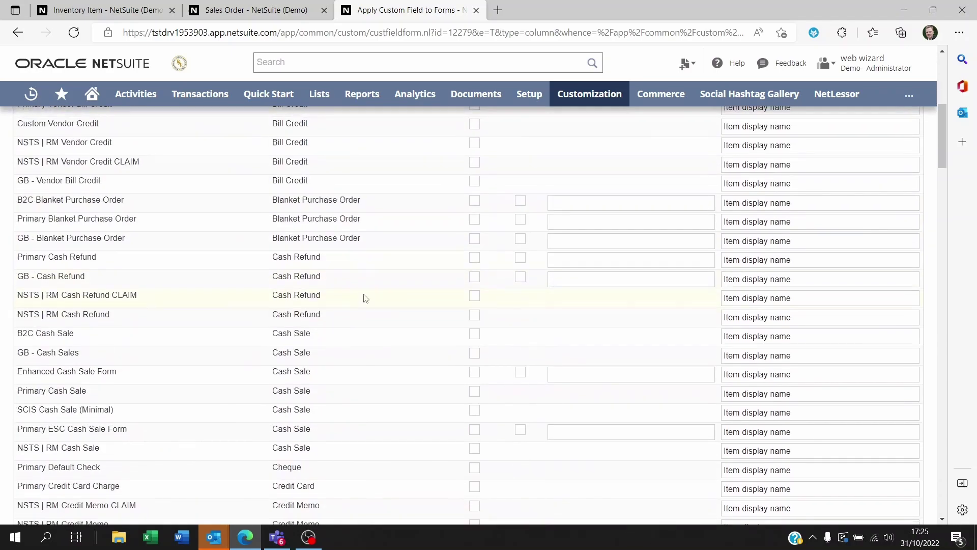
scroll(368, 299, "down", 20)
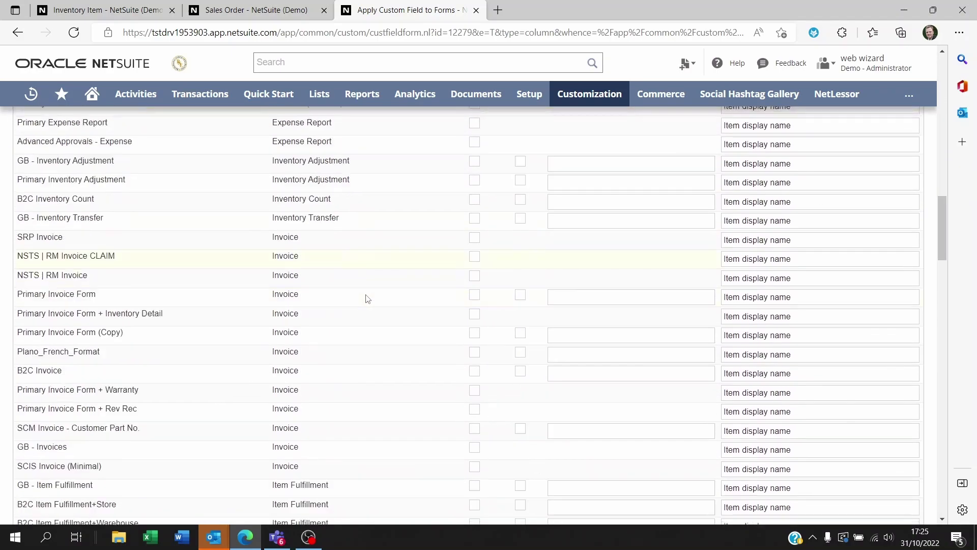
scroll(368, 299, "down", 10)
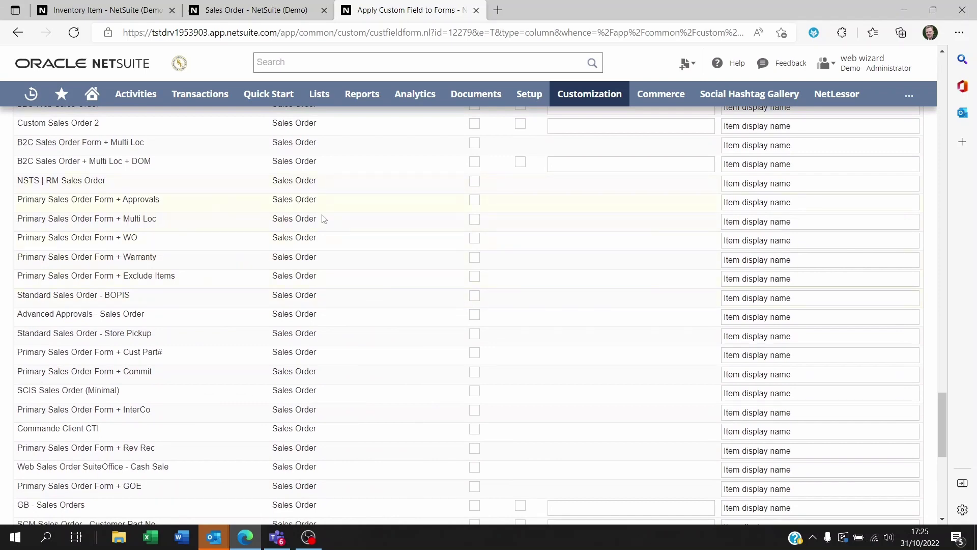
scroll(374, 275, "down", 3)
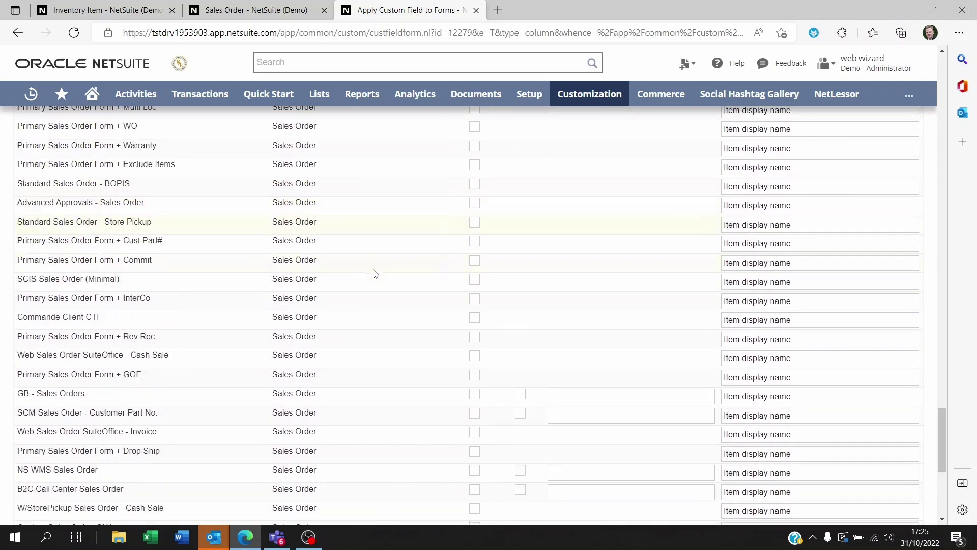
scroll(374, 273, "down", 2)
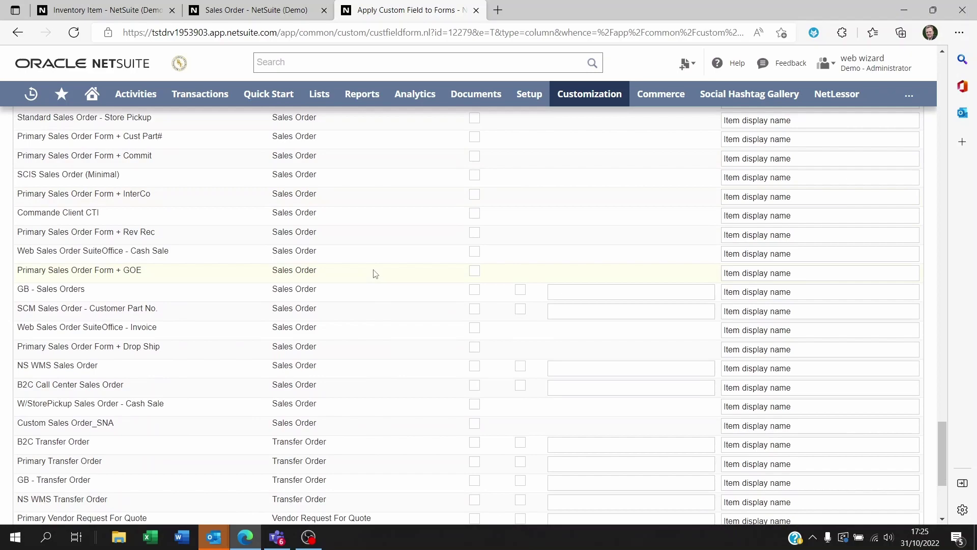
scroll(375, 274, "up", 20)
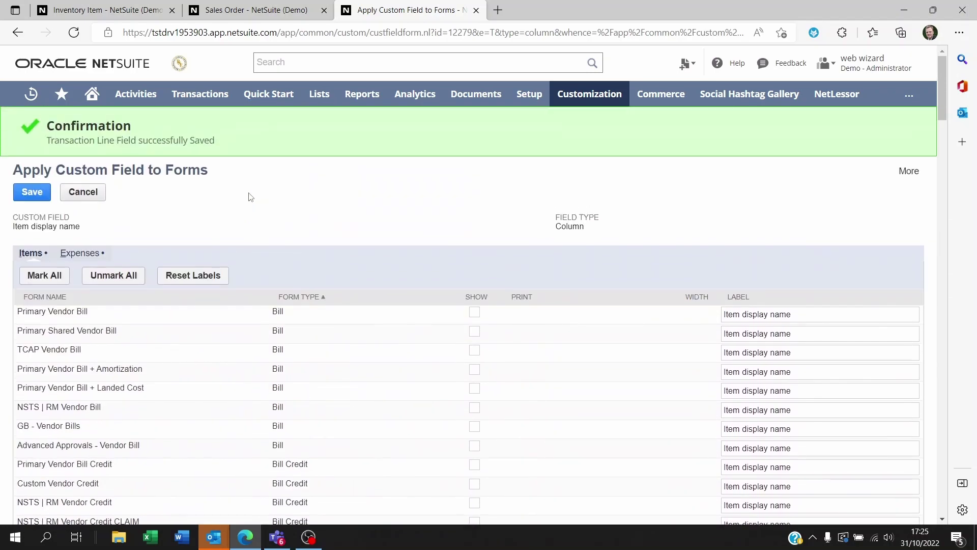
left_click(94, 198)
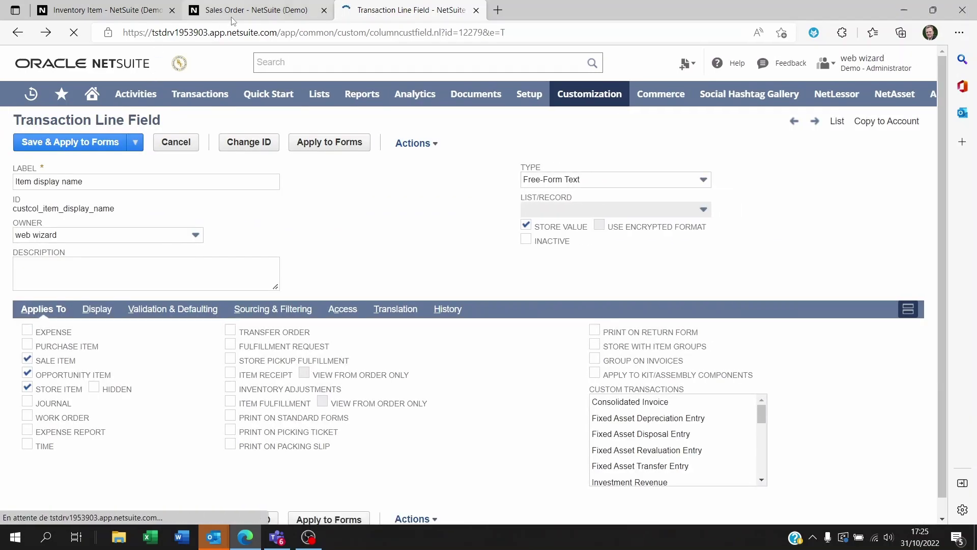
- Confirm the Accessoires line's Item Display Name reads 'Accessory Display name' on the sales order
left_click(249, 11)
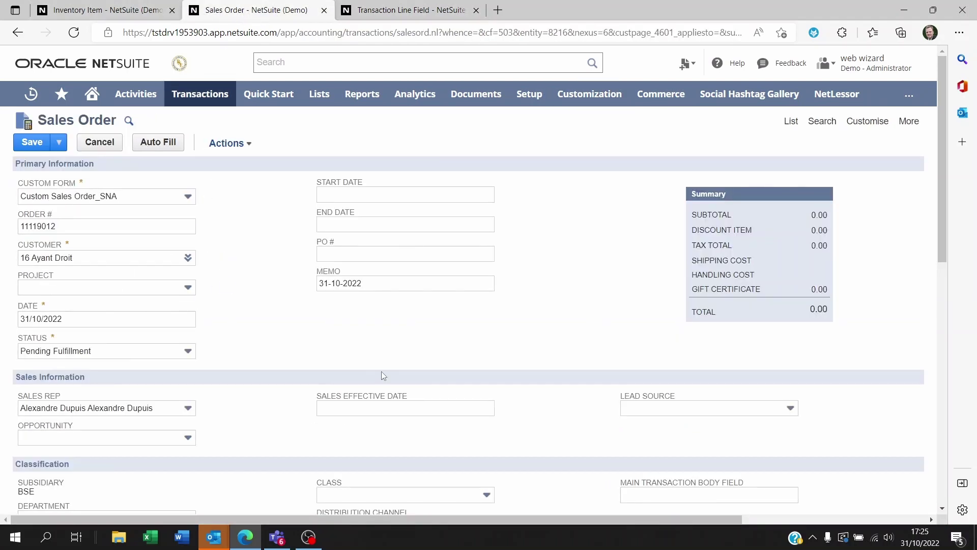
scroll(384, 376, "down", 10)
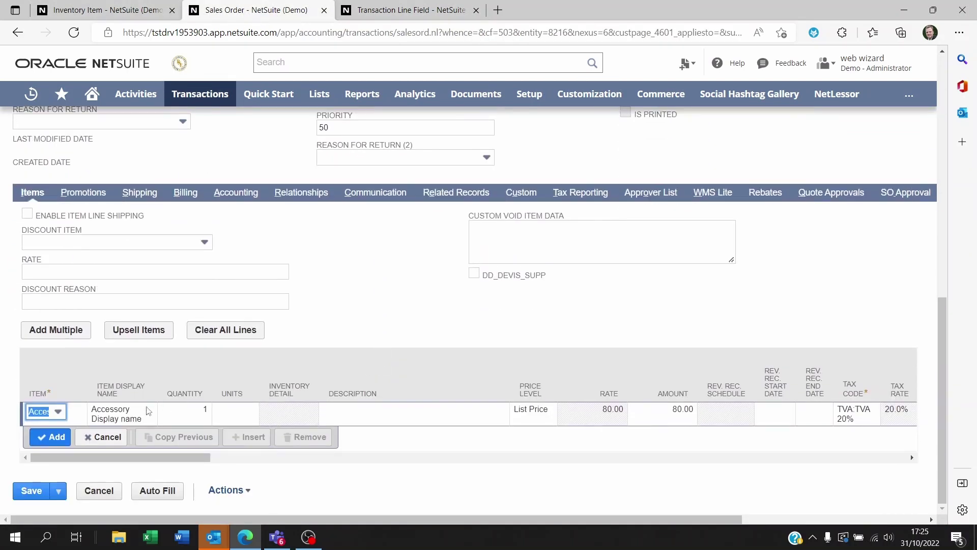
left_click(148, 411)
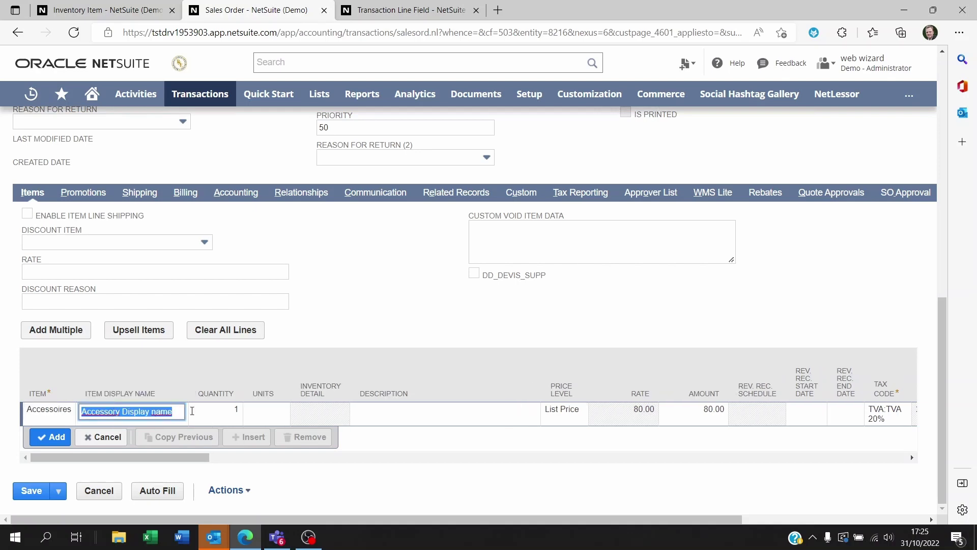
left_click_drag(166, 457, 106, 460)
left_click(149, 411)
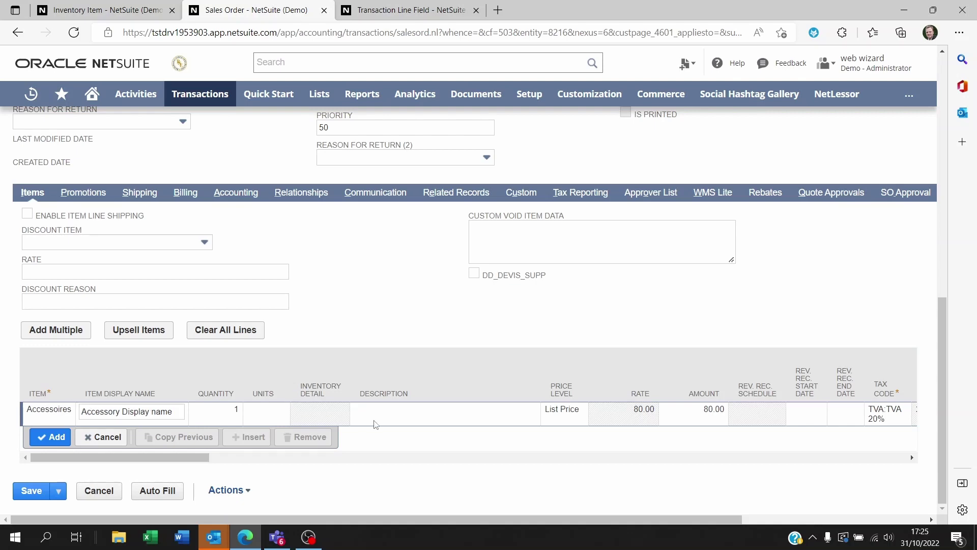
scroll(375, 421, "up", 10)
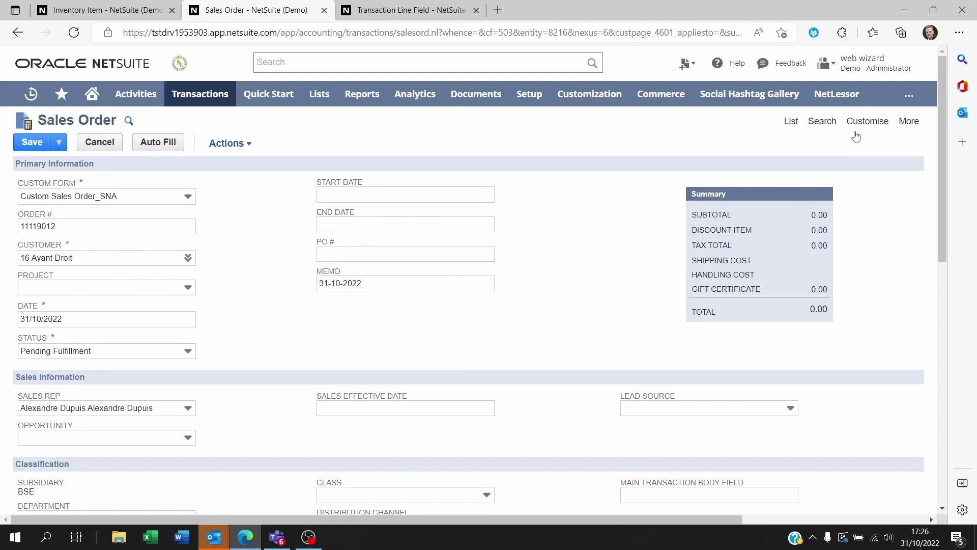
- Open Customise Form for Custom Sales Order_SNA, leaving the unsaved sales order
mouse_move(866, 122)
left_click(861, 153)
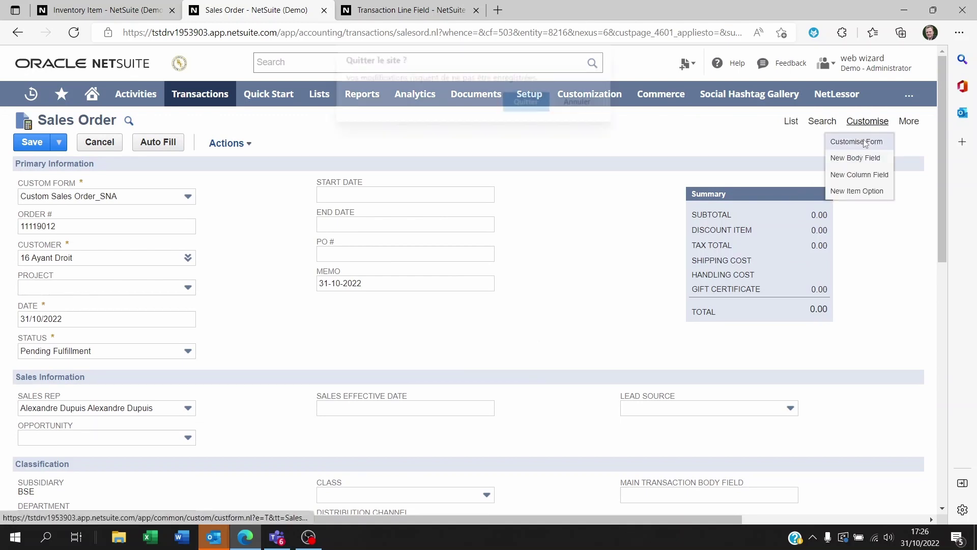
left_click(524, 102)
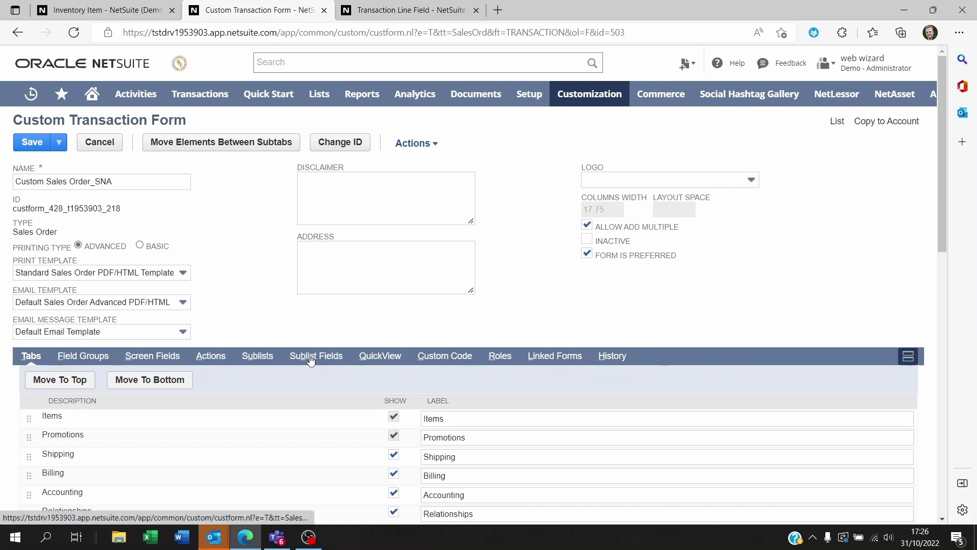
- On the Sublist Fields list, mark the Item display name line field as shown
left_click(313, 359)
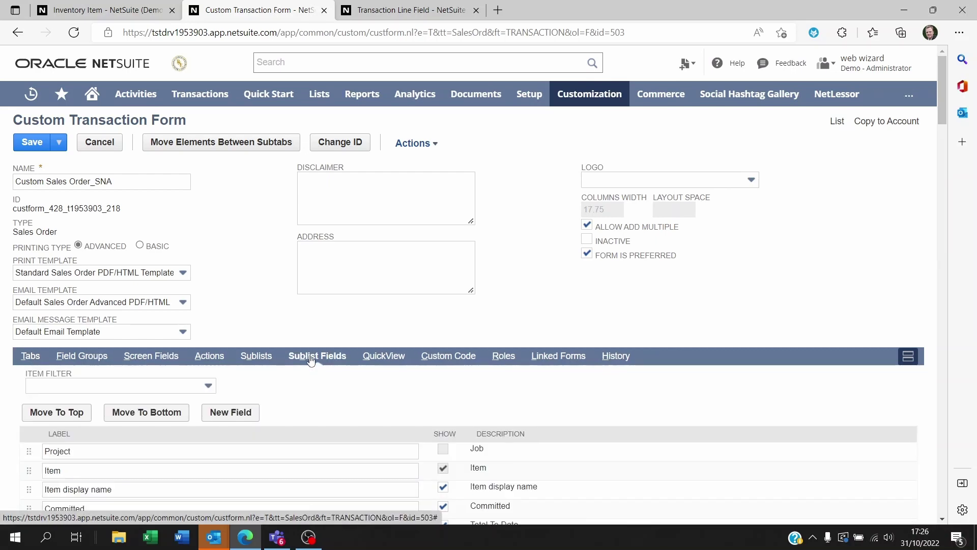
scroll(311, 359, "down", 15)
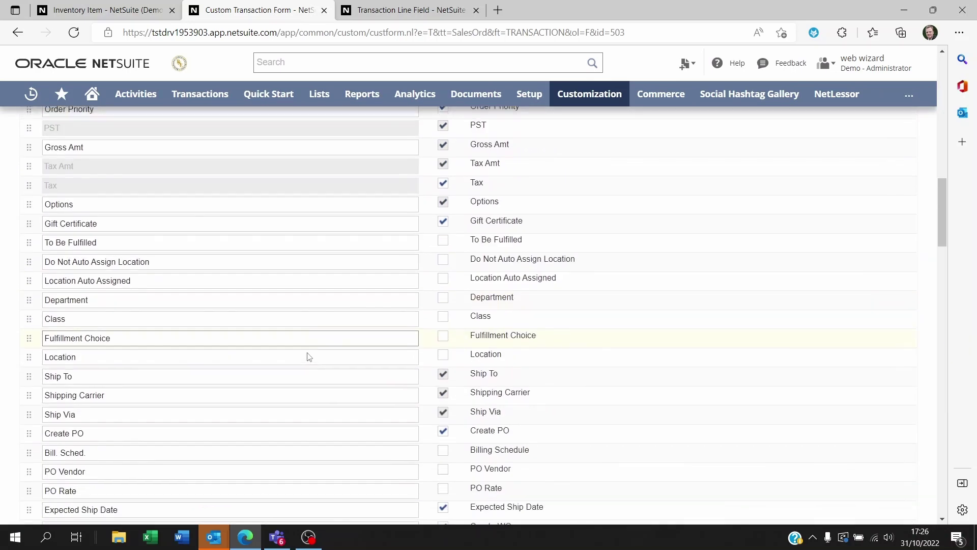
scroll(308, 356, "down", 7)
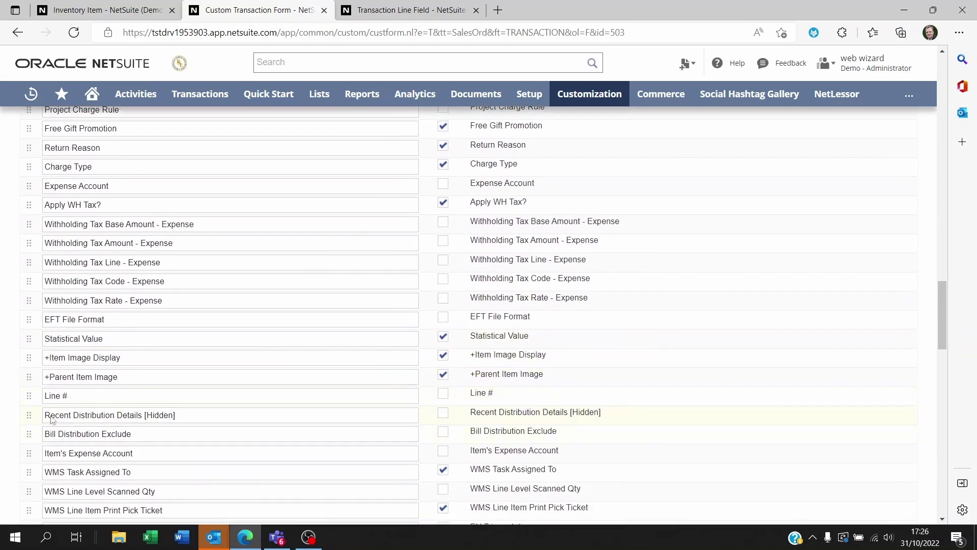
left_click(77, 415)
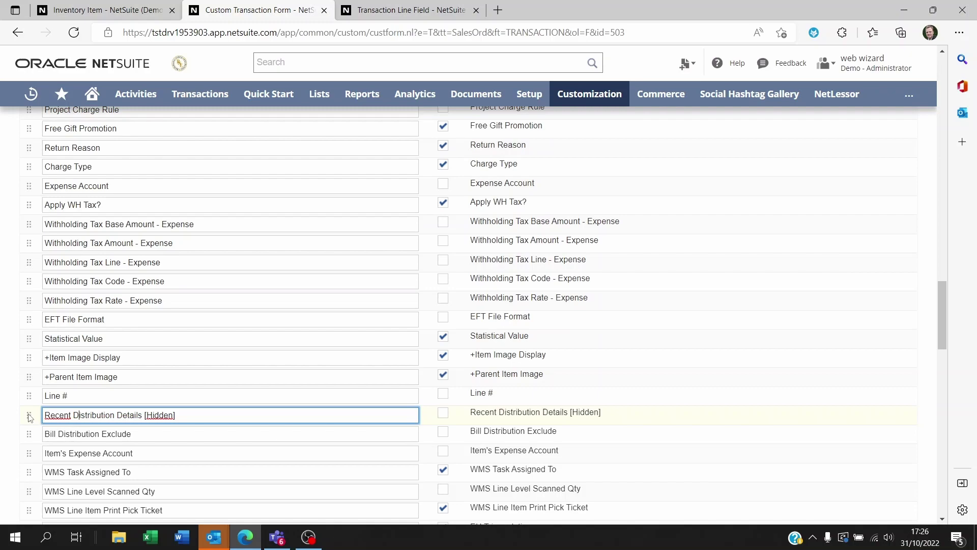
- Move Item display name to sit directly after Item, before Committed
scroll(29, 420, "up", 20)
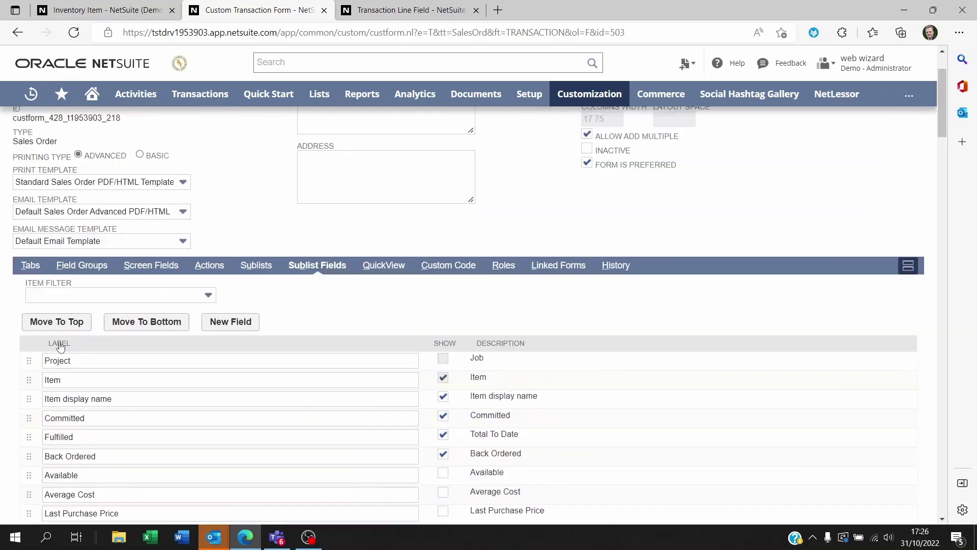
scroll(62, 367, "down", 4)
left_click(79, 202)
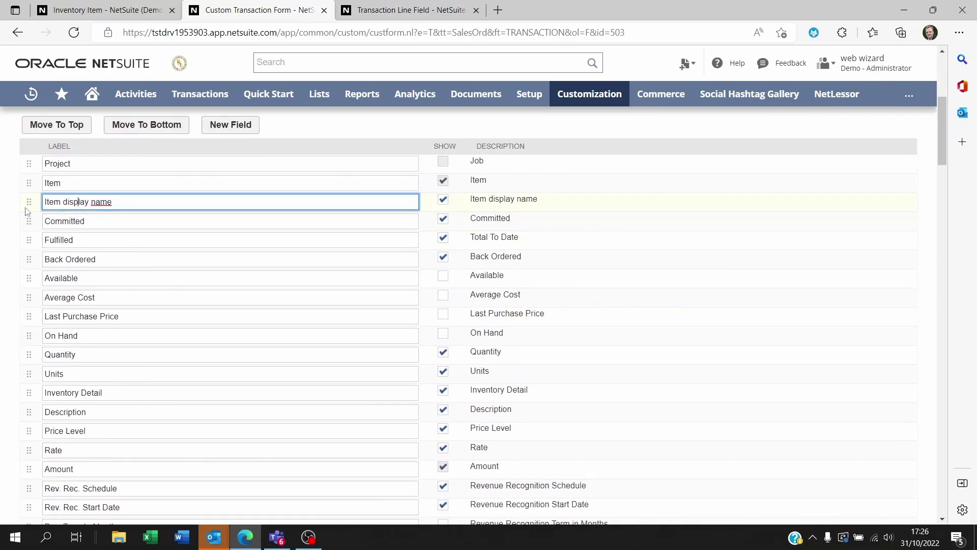
mouse_move(28, 205)
left_mouse_down()
mouse_move(29, 252)
mouse_move(38, 200)
left_mouse_up()
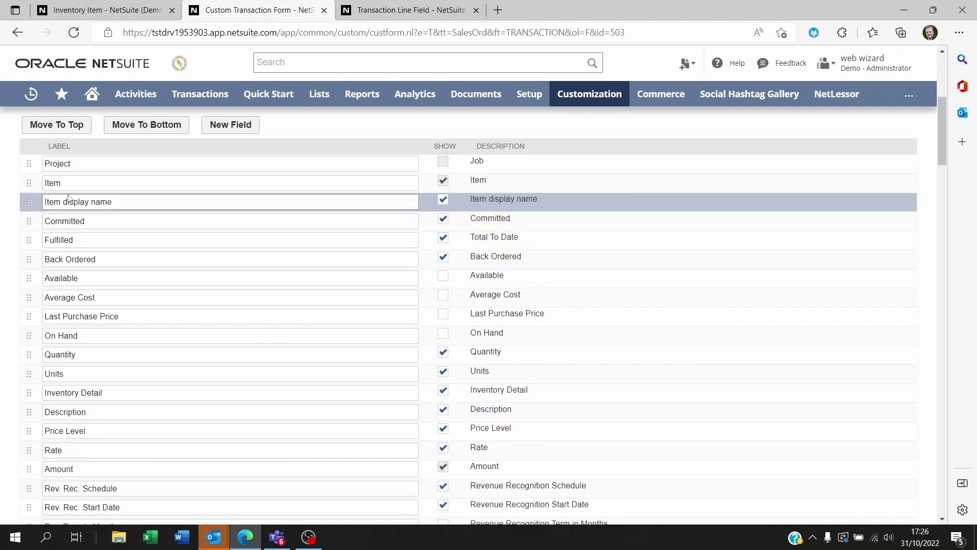
scroll(97, 215, "up", 5)
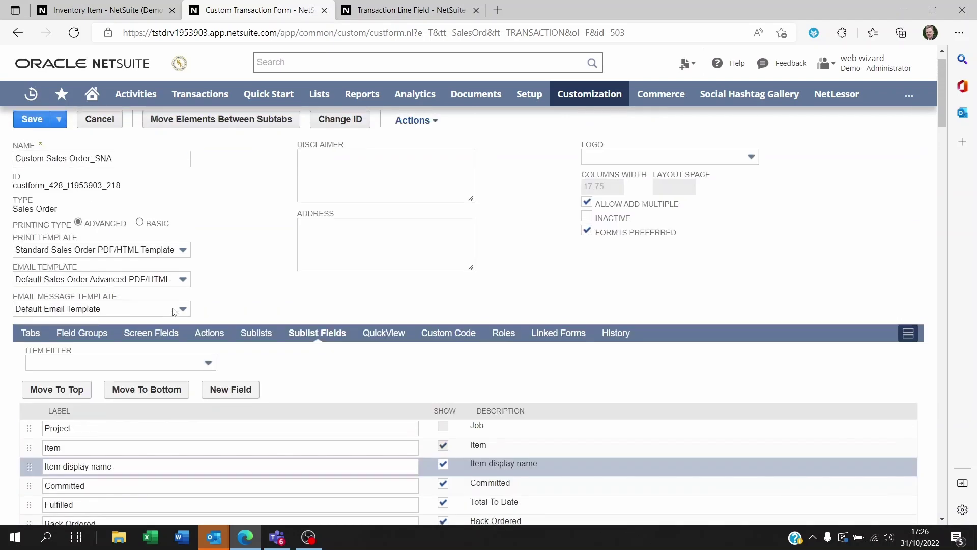
- Save the Custom Sales Order_SNA form, accept the hidden Location warning, and return to the Accessoires item
left_click(31, 145)
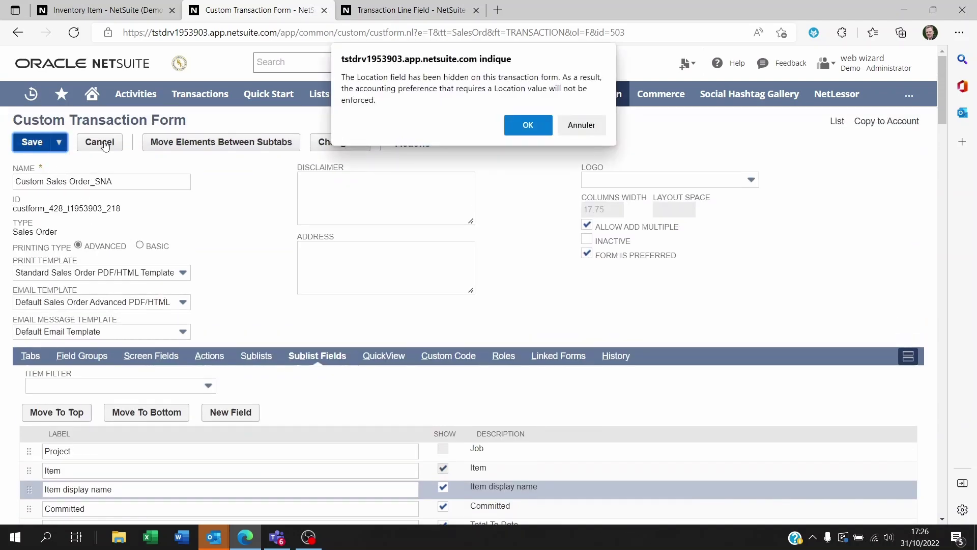
left_click(524, 129)
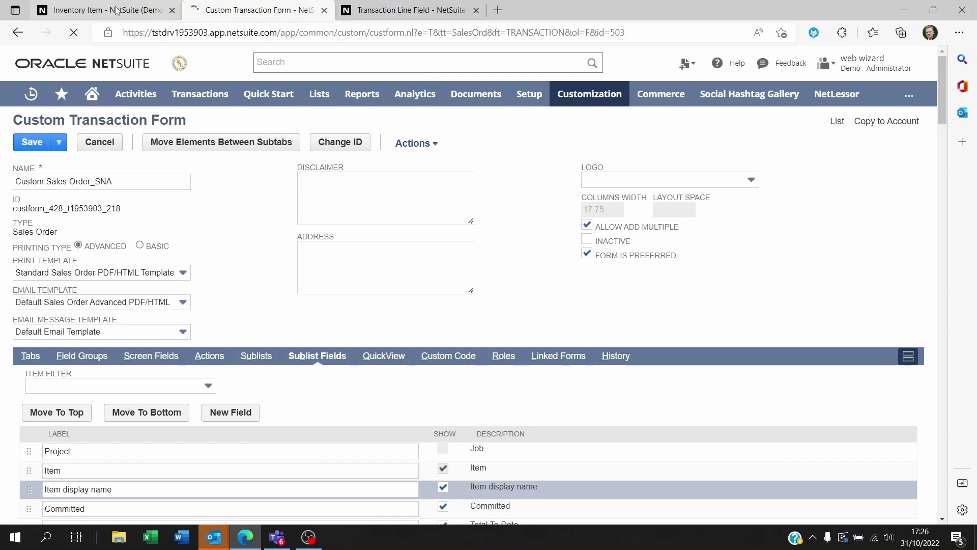
mouse_move(117, 10)
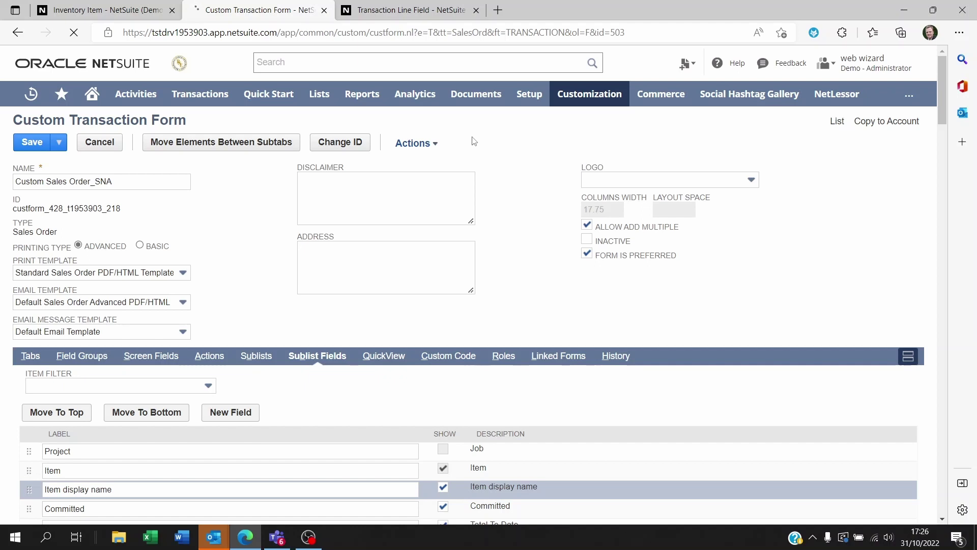
mouse_move(149, 18)
left_click(134, 14)
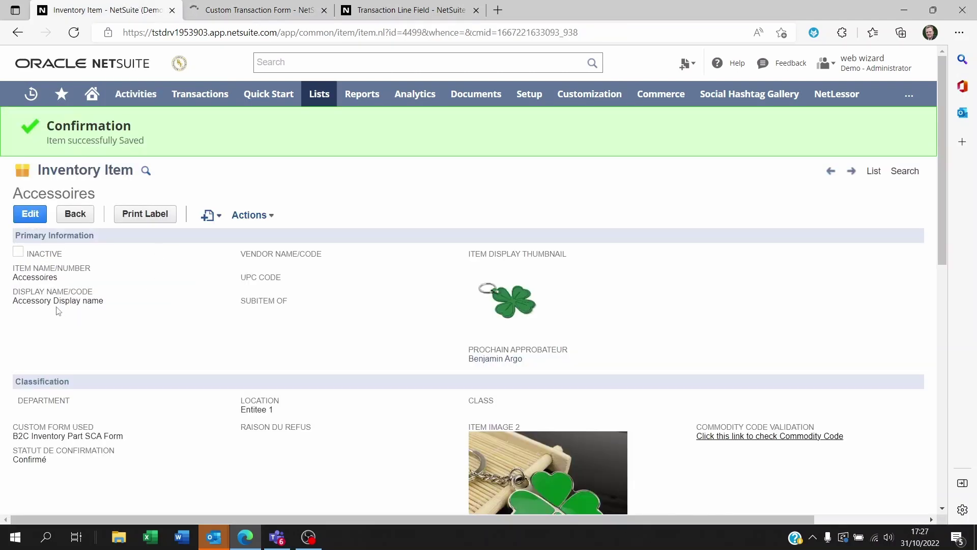
left_click_drag(29, 301, 99, 302)
left_click(93, 328)
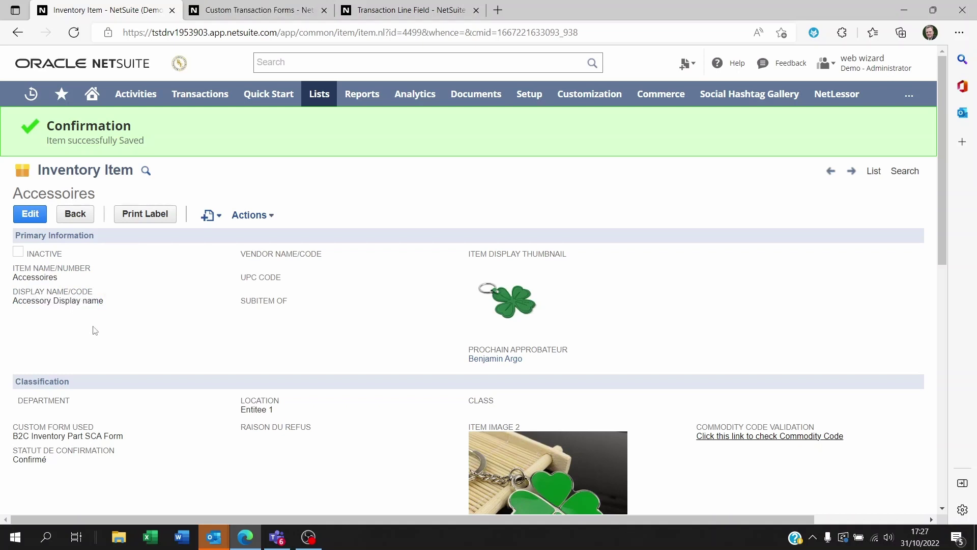